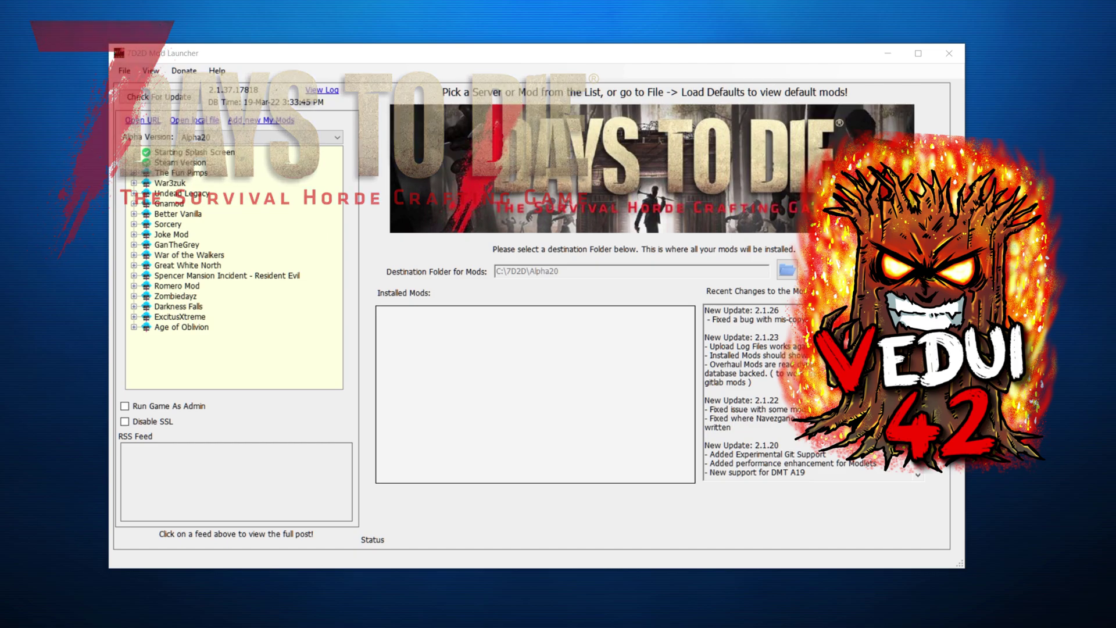
# Minimize the old mod launcher window and review the How Does It Work and Download sections of 7d2dmodlauncher.org.
pyautogui.click(340, 67)
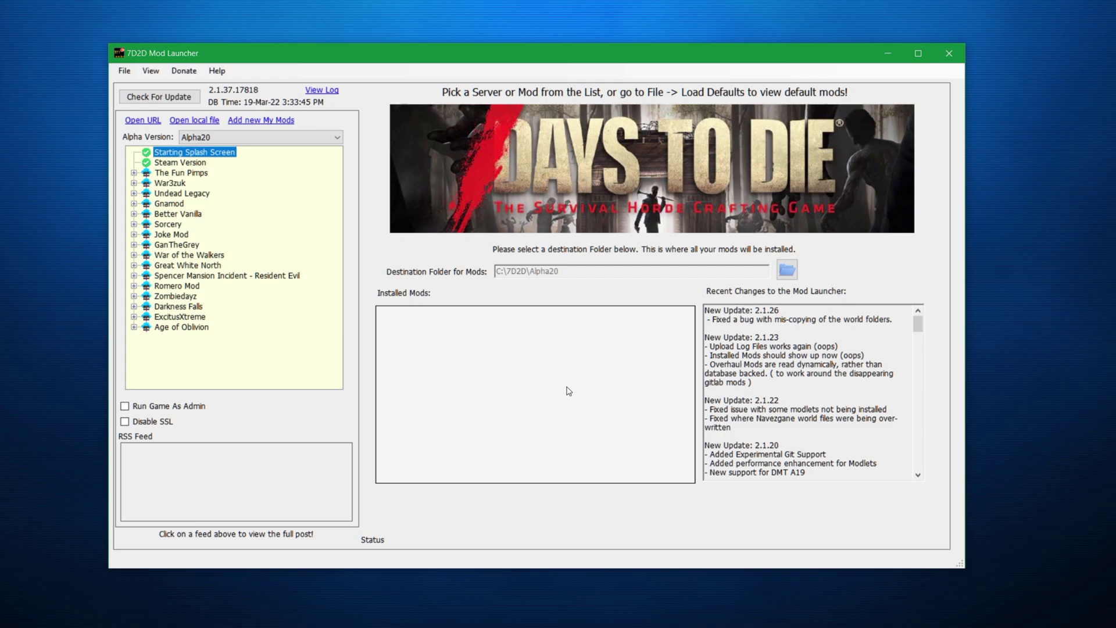
pyautogui.click(879, 51)
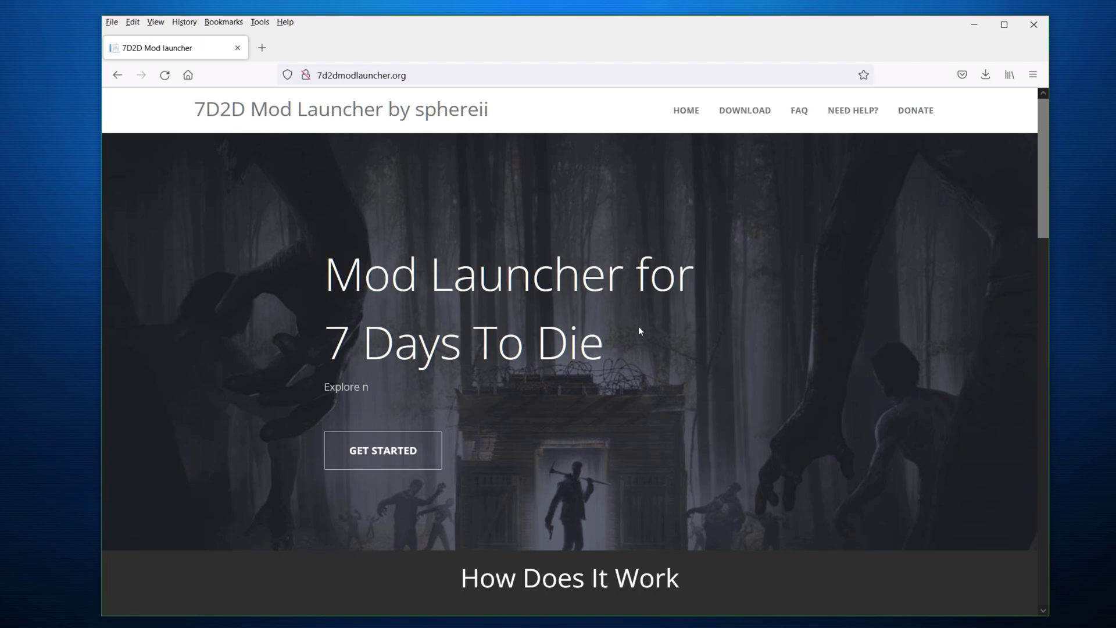
pyautogui.scroll(-4, 686, 357)
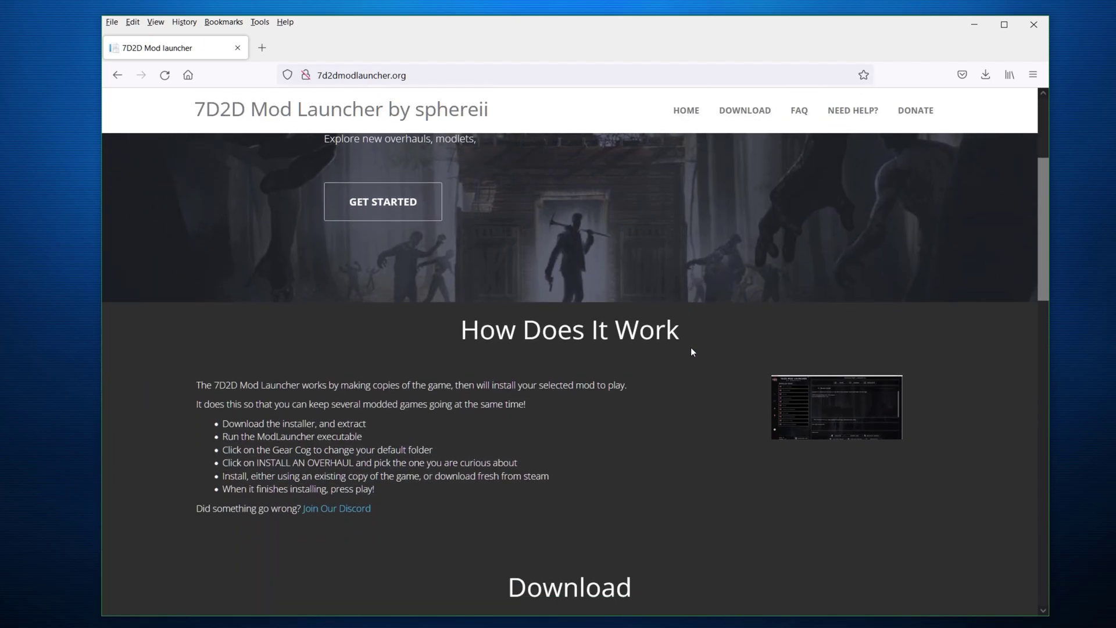
pyautogui.scroll(-3, 574, 204)
pyautogui.scroll(-2, 573, 200)
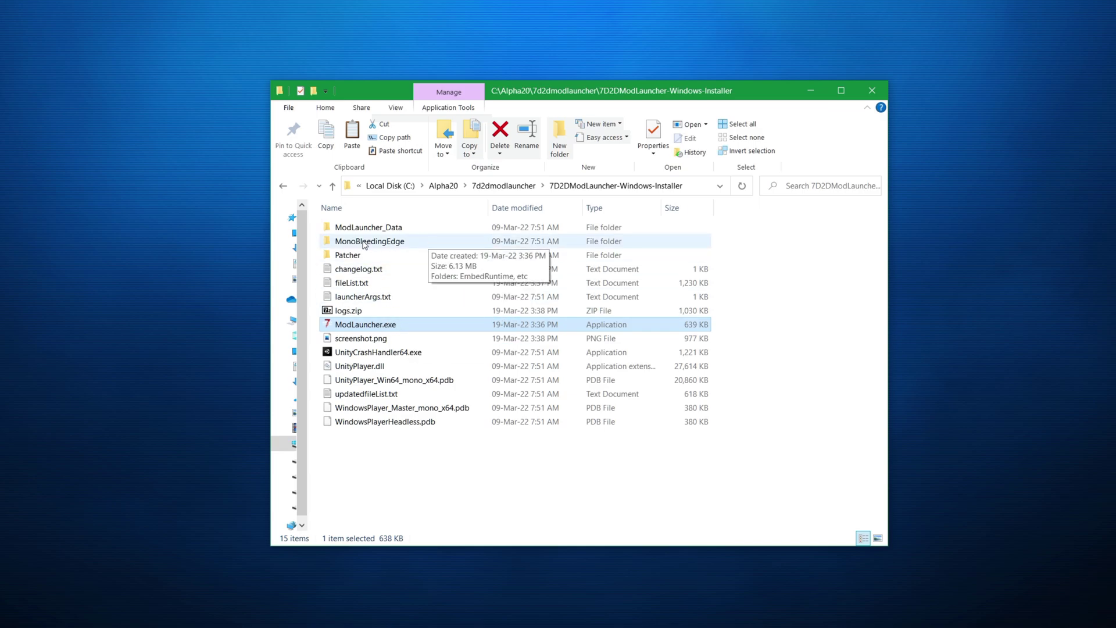
# Launch ModLauncher.exe from the 7D2DModLauncher-Windows-Installer folder and review its settings, closing them without saving.
pyautogui.doubleClick(373, 326)
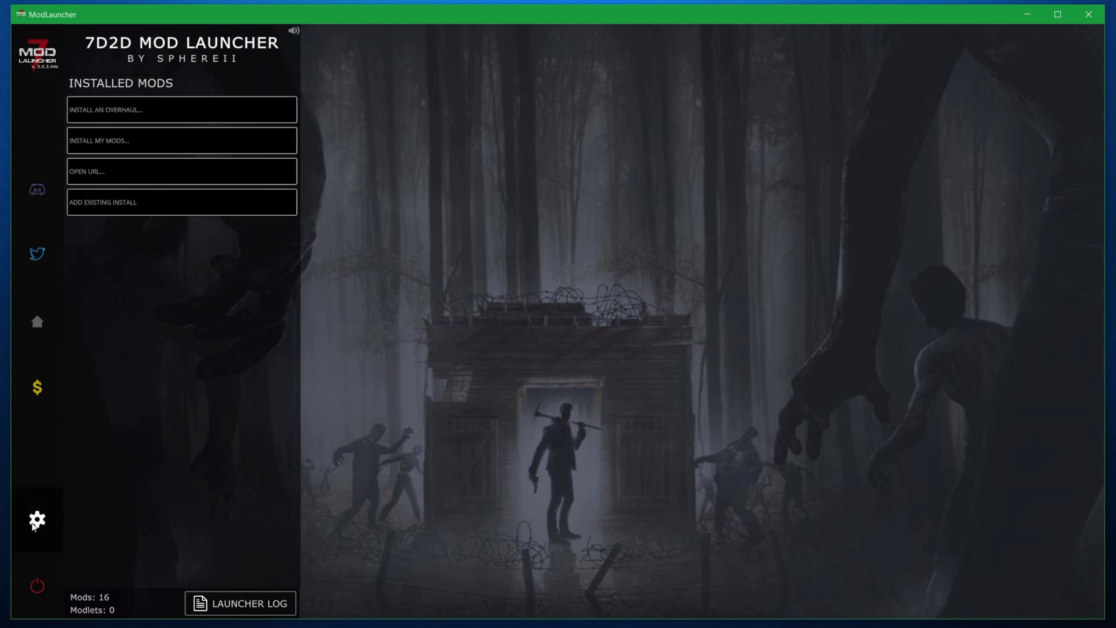
pyautogui.click(34, 523)
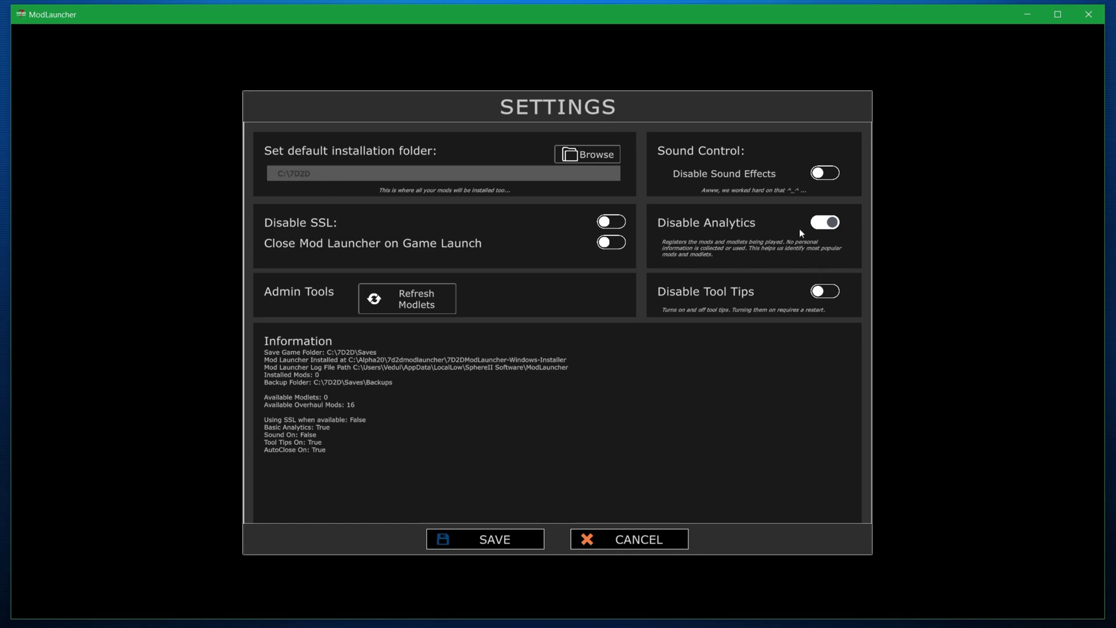
pyautogui.click(627, 541)
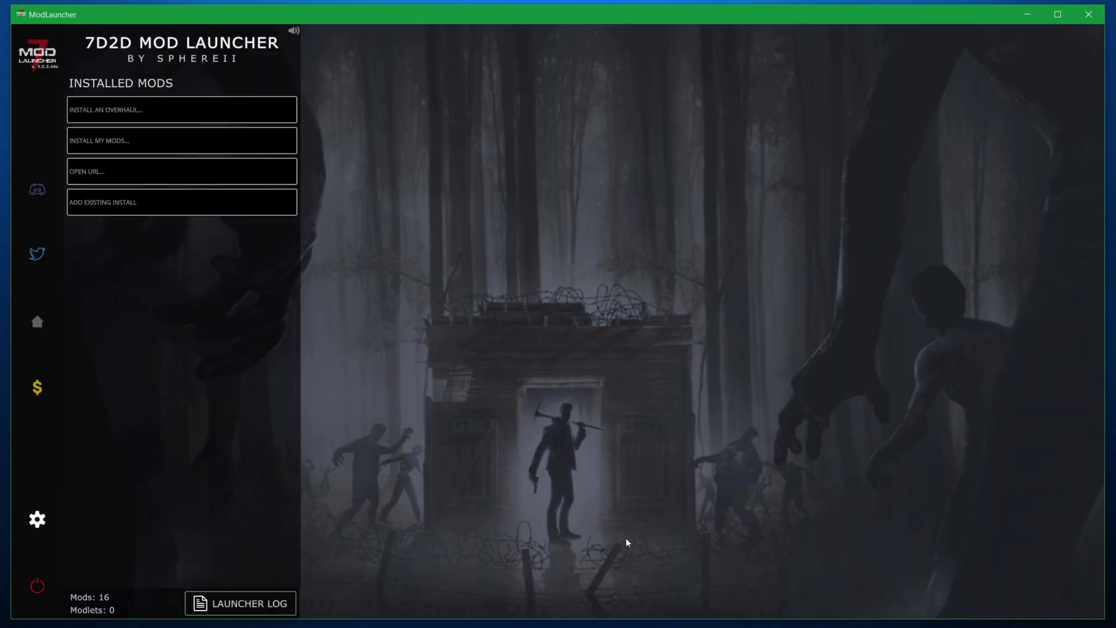
# Install the Darkness Falls overhaul for Alpha20 using a copy of the local Steam 7 Days To Die folder.
pyautogui.click(194, 108)
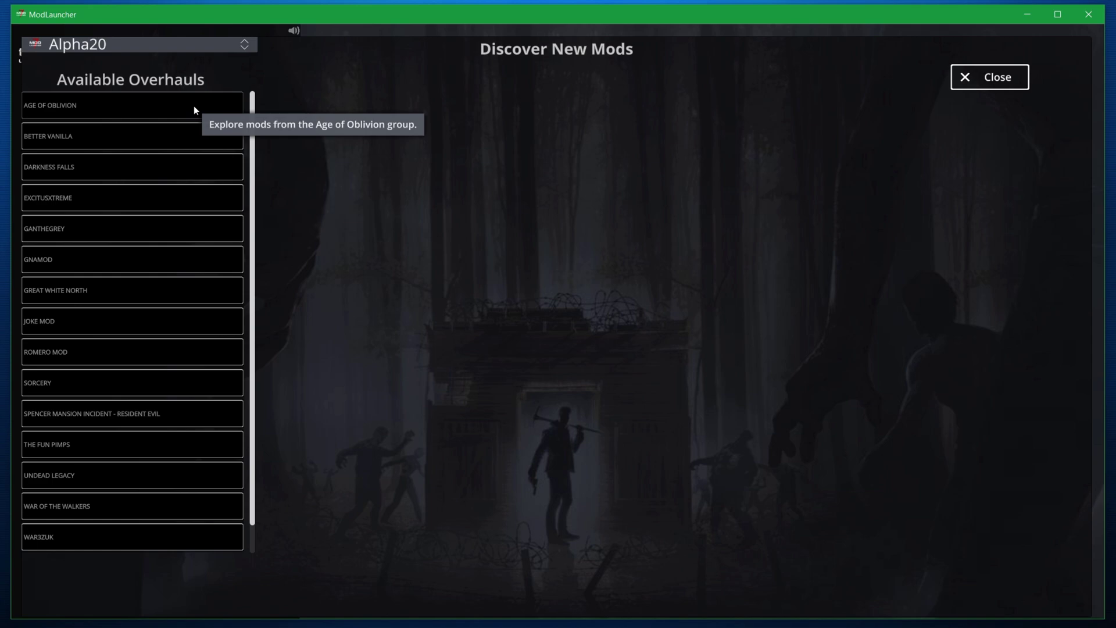
pyautogui.click(103, 166)
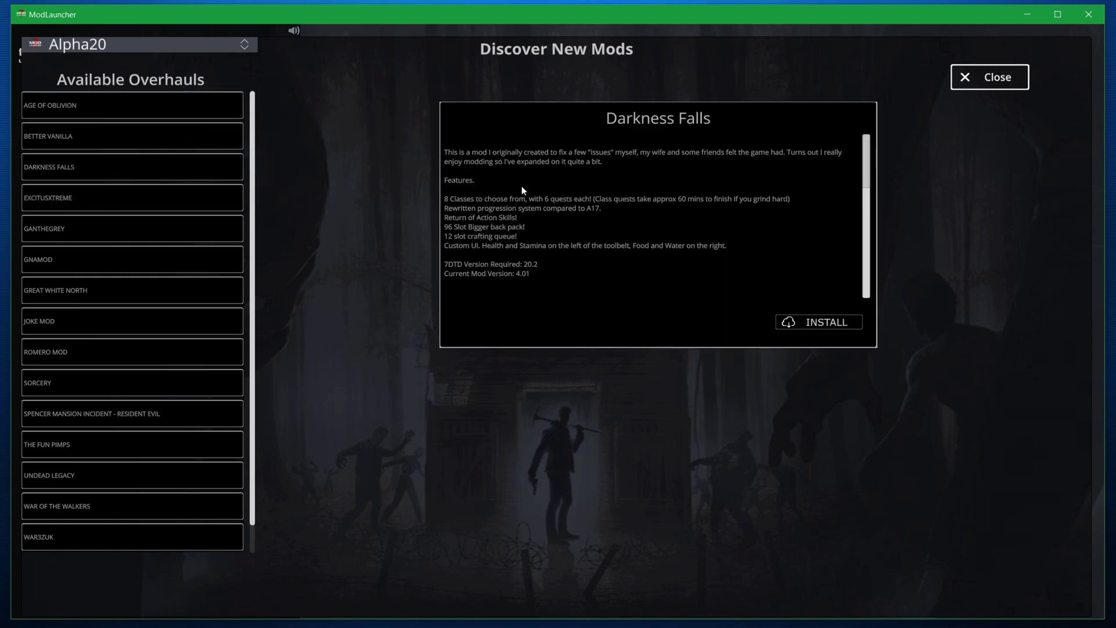
pyautogui.scroll(-1, 564, 192)
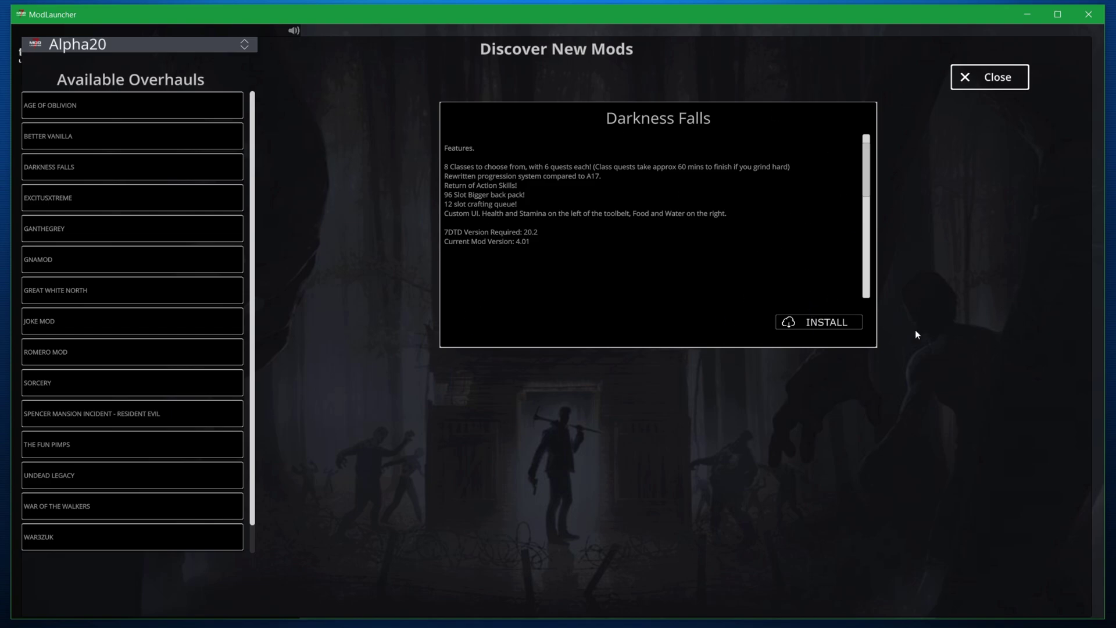
pyautogui.click(821, 323)
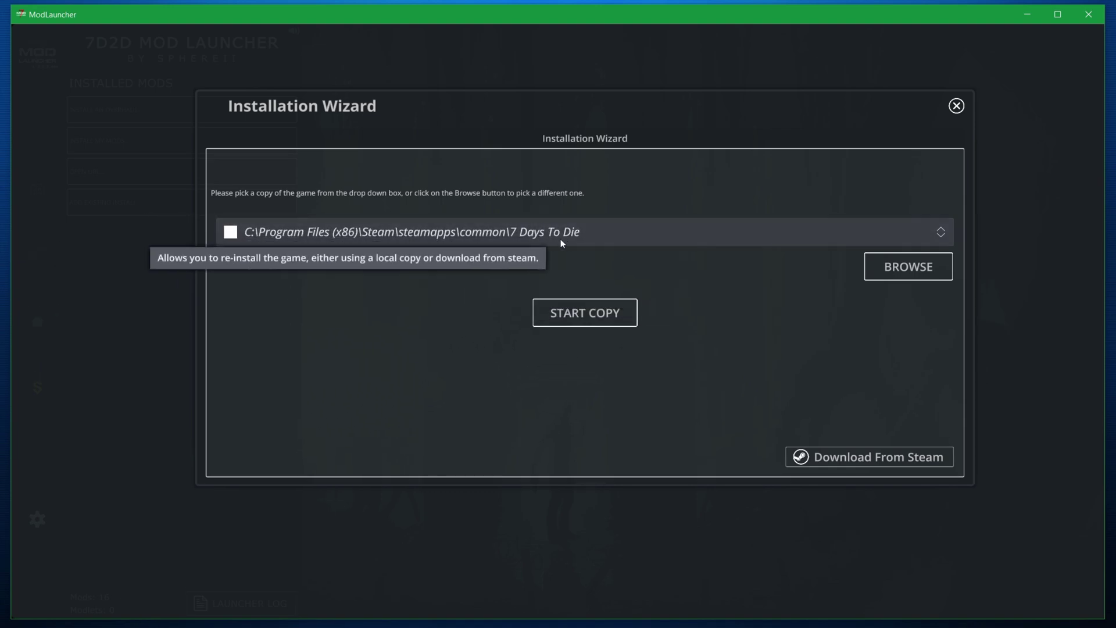
pyautogui.click(597, 318)
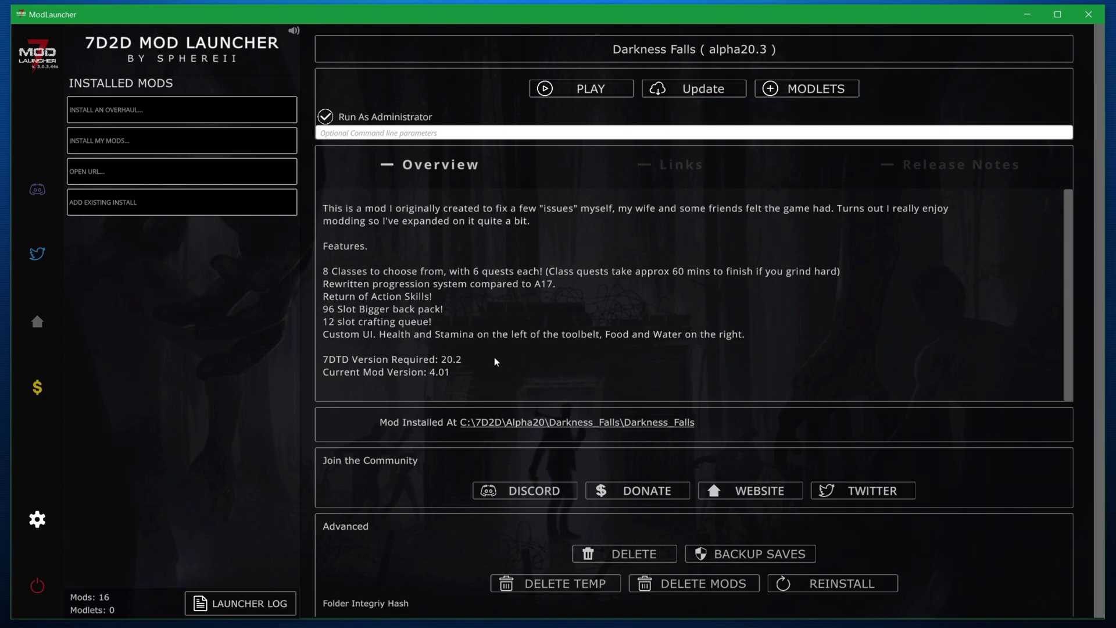
# Read through the overview of the installed Darkness Falls mod.
pyautogui.scroll(-2, 476, 372)
pyautogui.scroll(2, 466, 369)
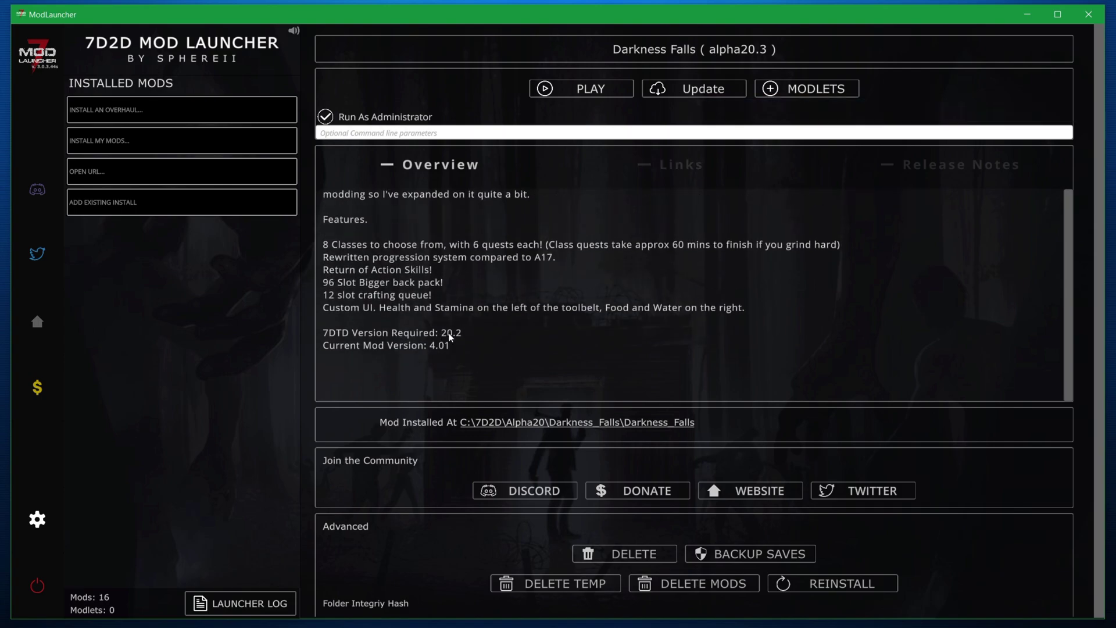
pyautogui.scroll(1, 452, 367)
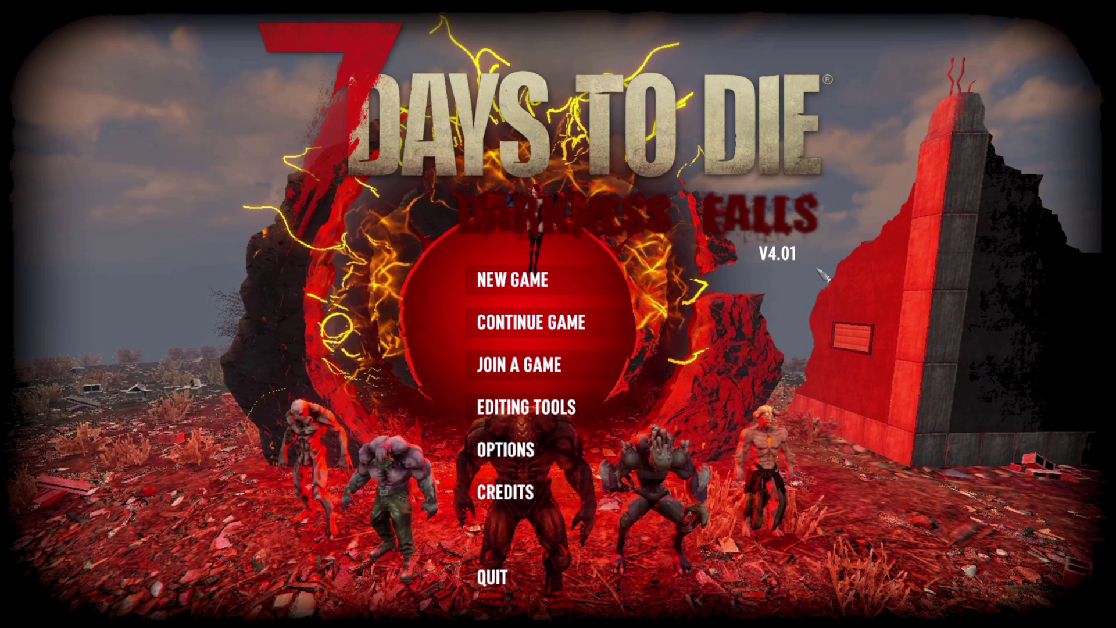
# Quit the game, restart the mod launcher from ModLauncher.exe, and open the installed Darkness Falls mod.
pyautogui.click(493, 578)
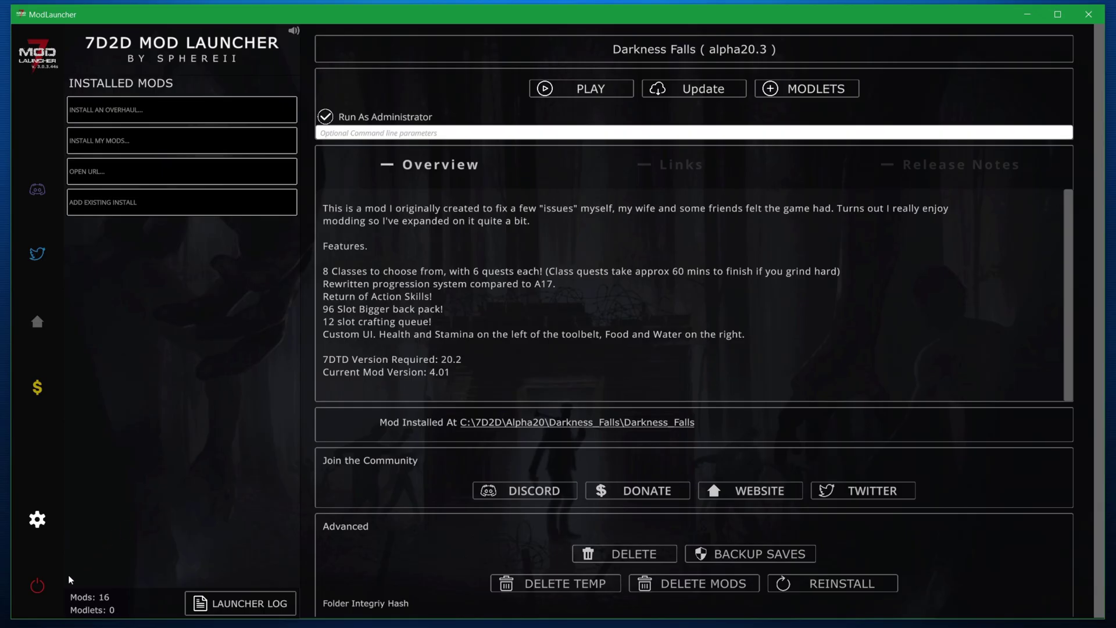
pyautogui.click(39, 585)
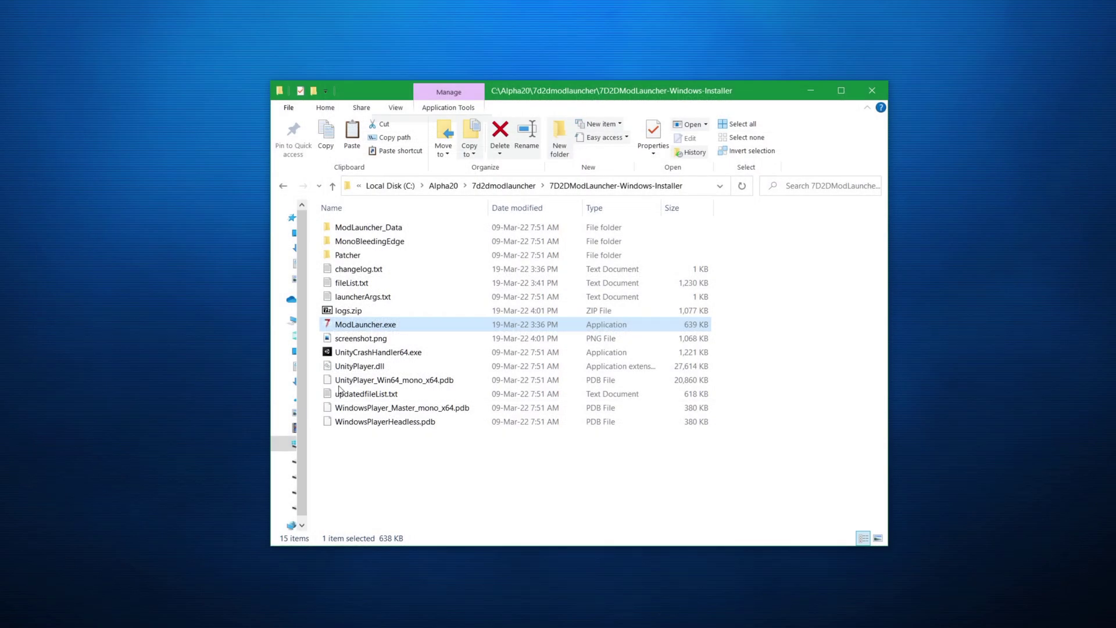
pyautogui.doubleClick(383, 326)
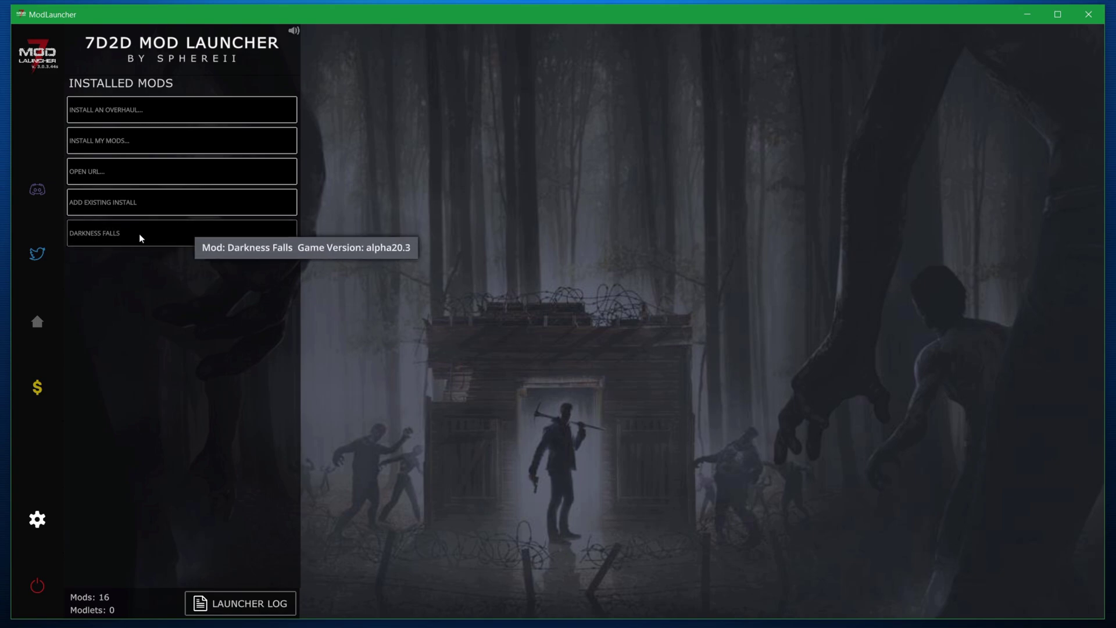
pyautogui.click(117, 233)
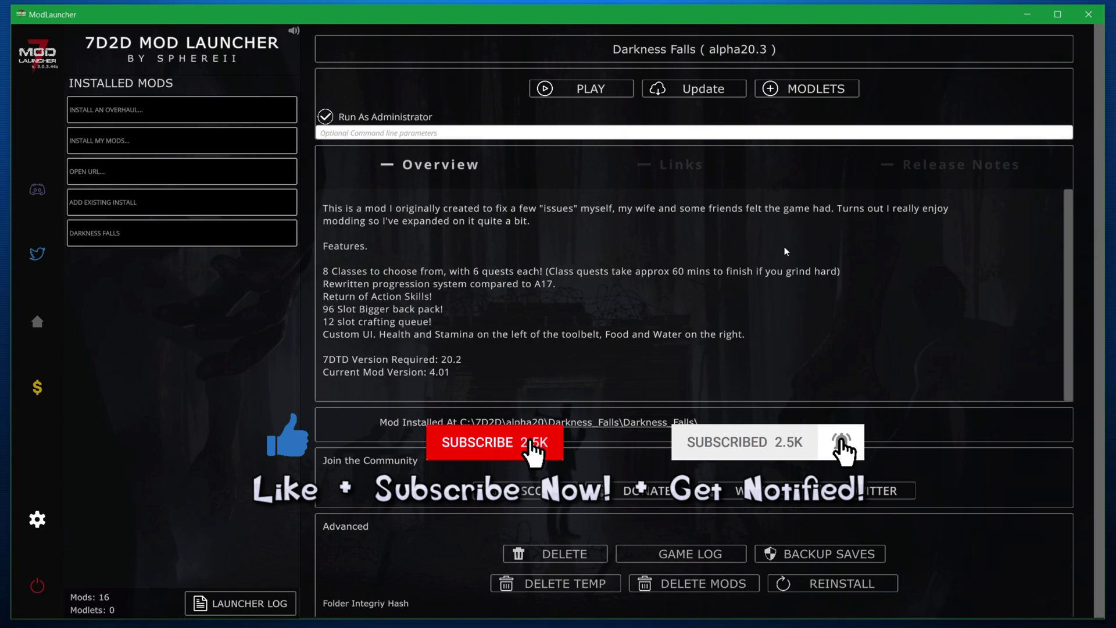
# Browse the available Alpha20 overhauls, viewing War of the Walkers, GanTheGrey and Sorcery, and close the list.
pyautogui.click(182, 109)
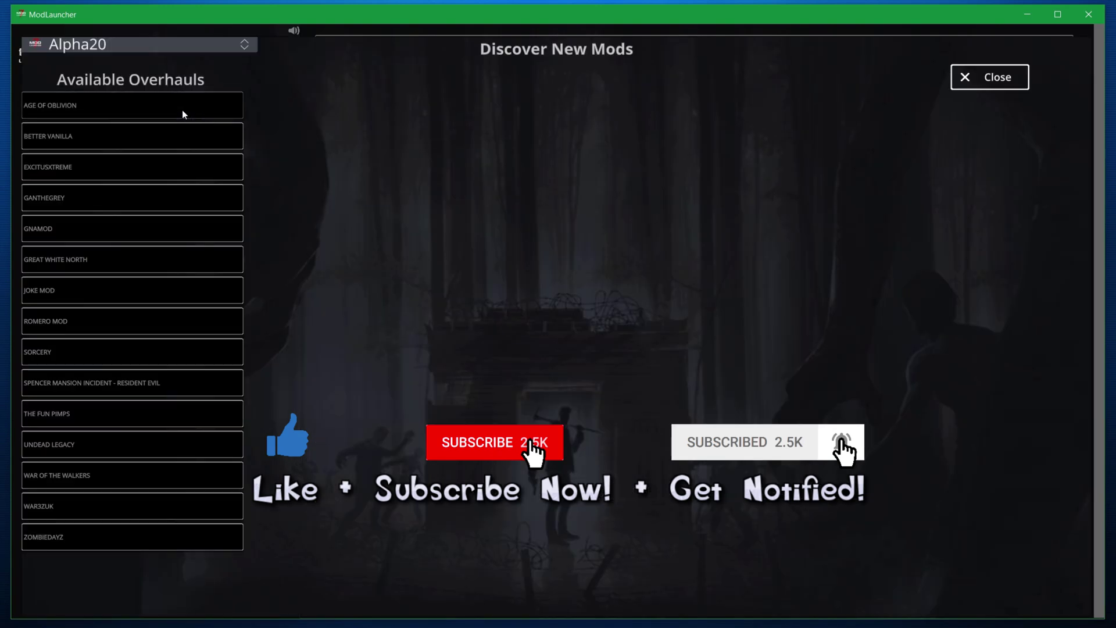
pyautogui.click(123, 477)
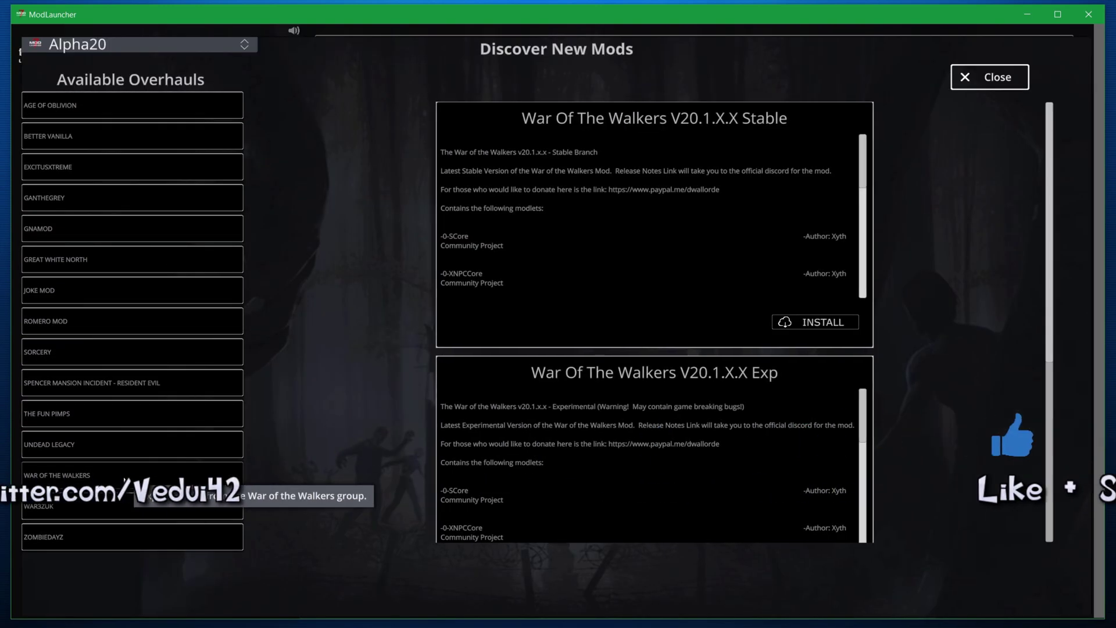
pyautogui.click(108, 233)
pyautogui.click(104, 349)
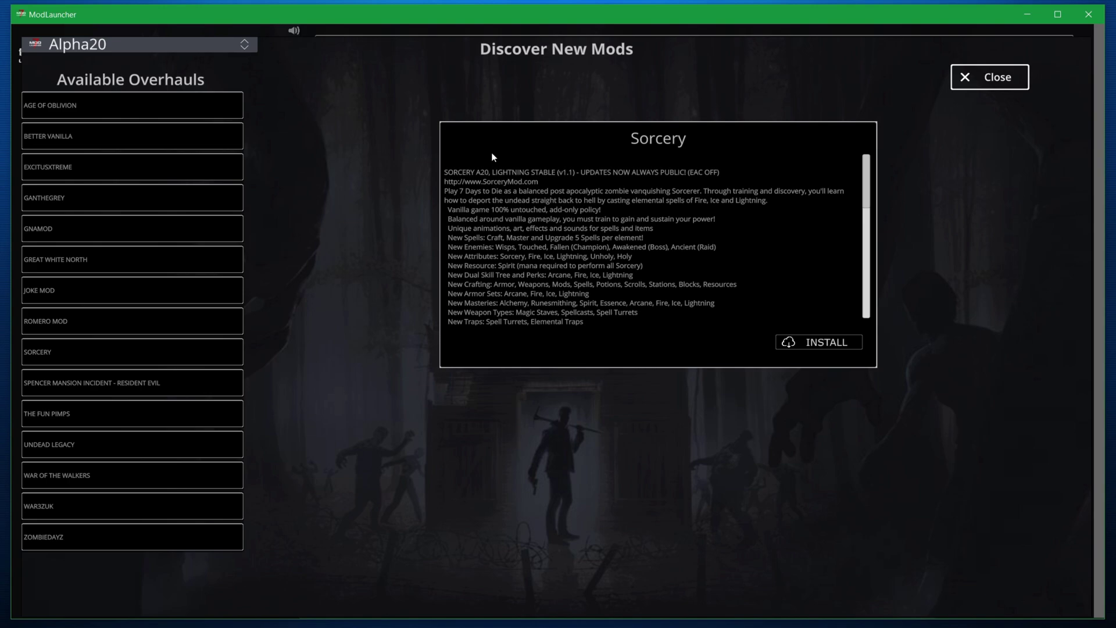
pyautogui.click(963, 86)
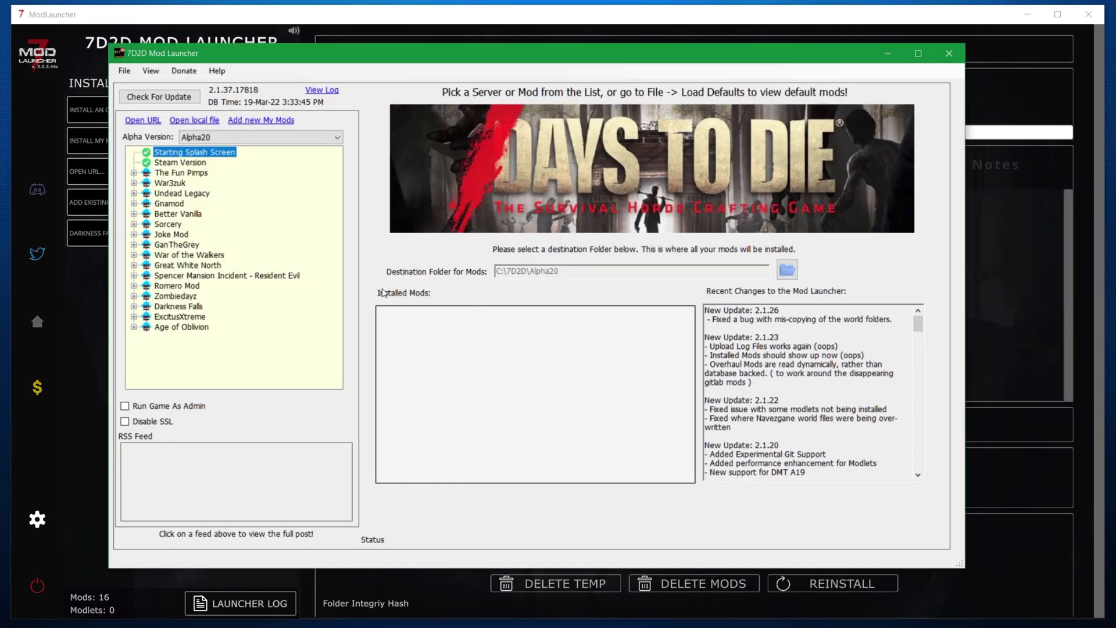
# Check the available Alpha versions and the War3zuk entry in the old 7D2D Mod Launcher, and minimize its window.
pyautogui.click(255, 138)
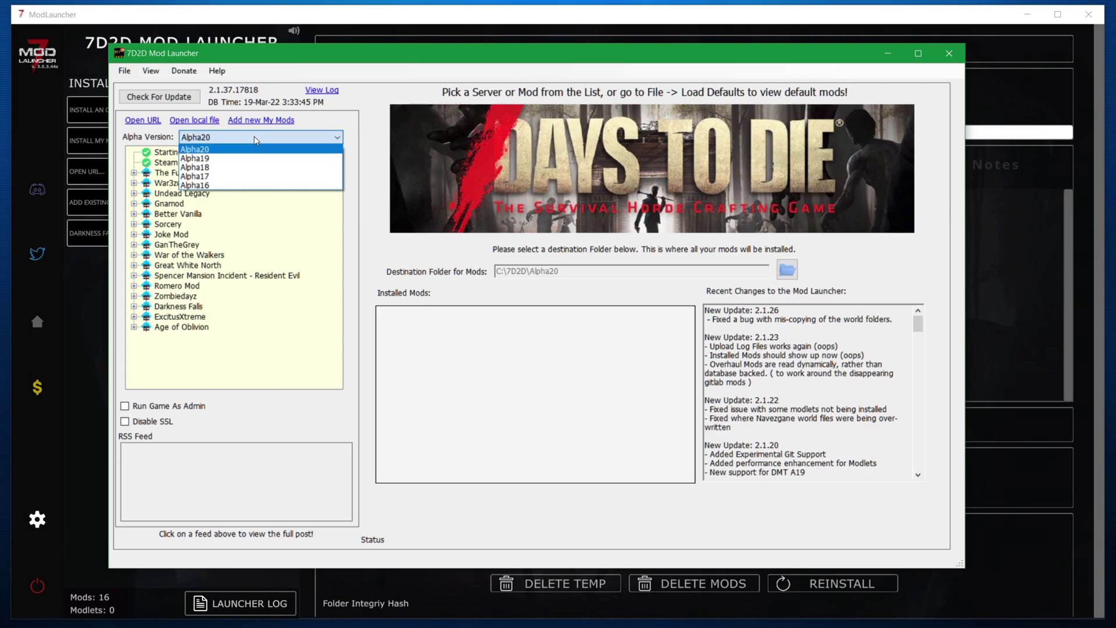
pyautogui.click(445, 251)
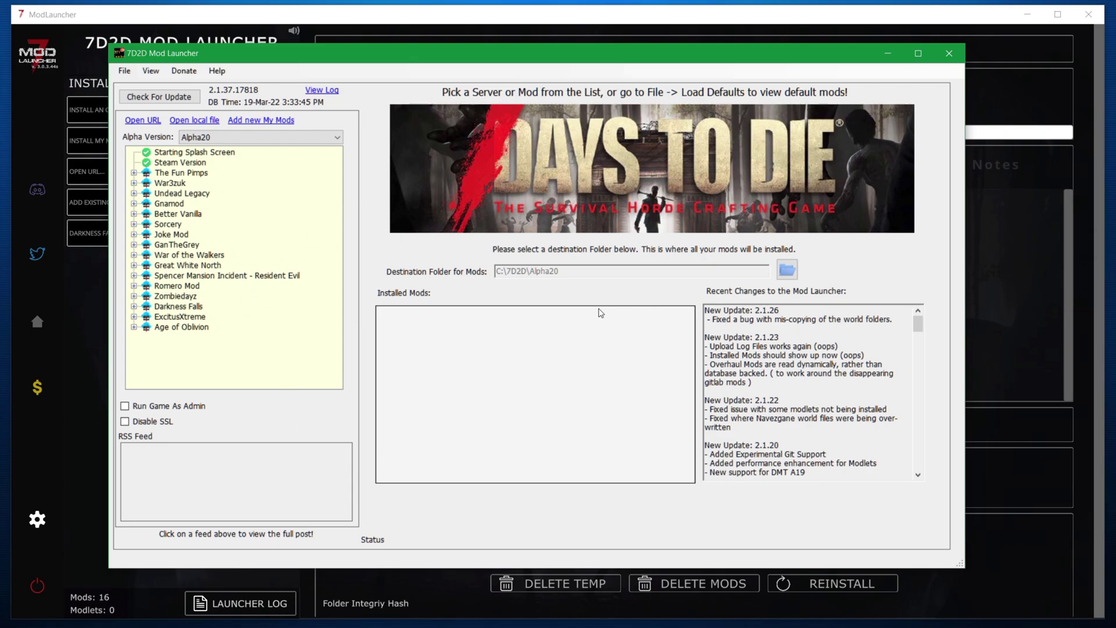
pyautogui.click(181, 185)
pyautogui.click(888, 54)
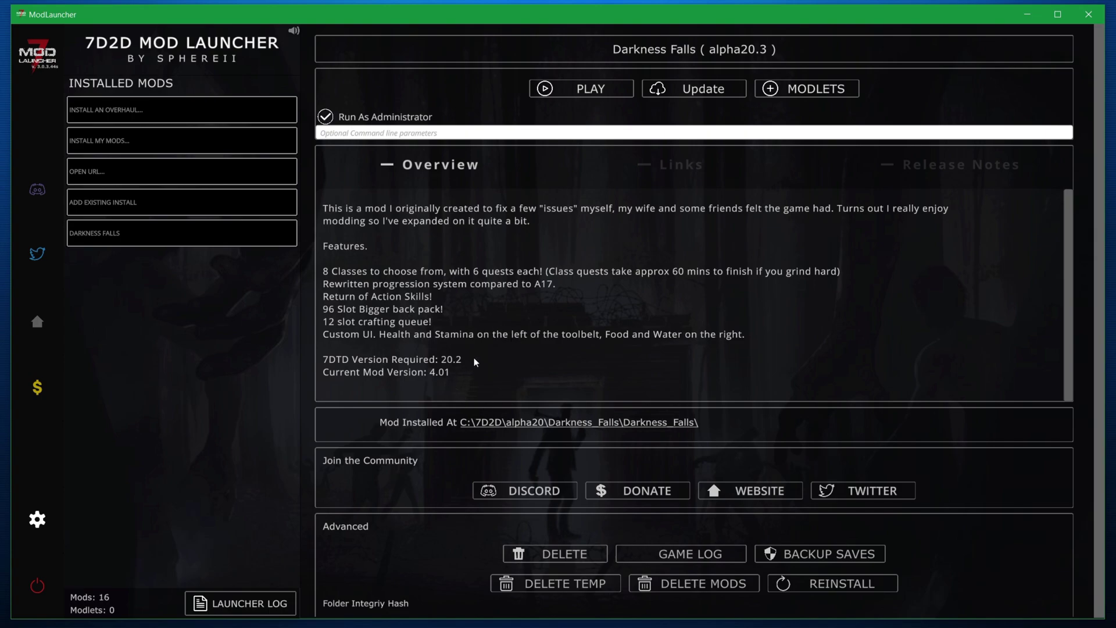
# Review the Darkness Falls description and version details, and reselect the mod among the installed mods.
pyautogui.scroll(-1, 466, 358)
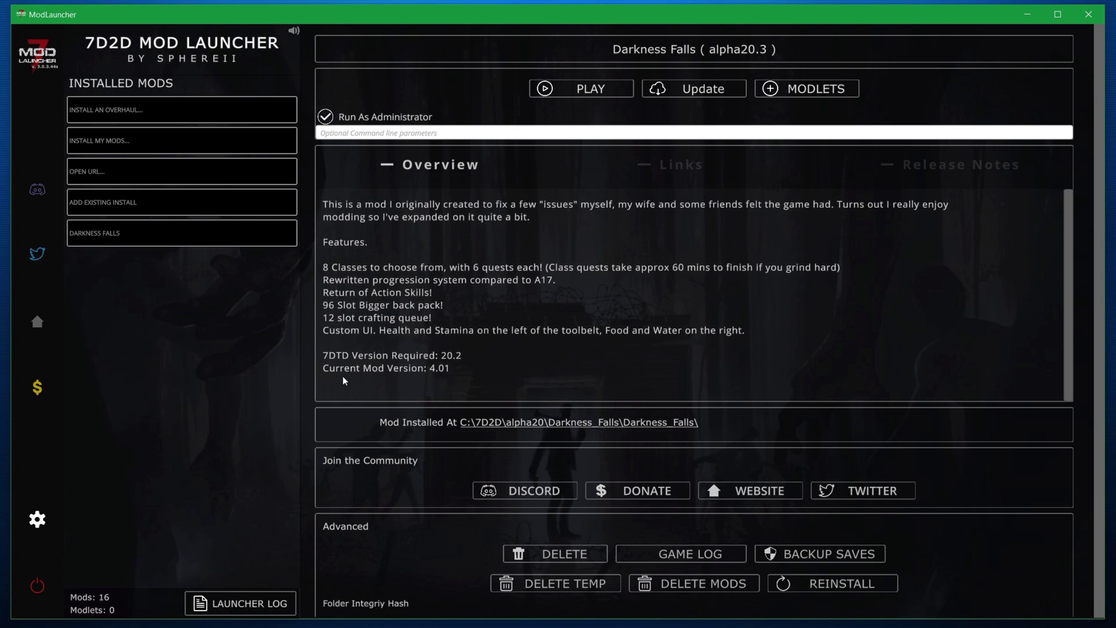
pyautogui.scroll(-1, 465, 366)
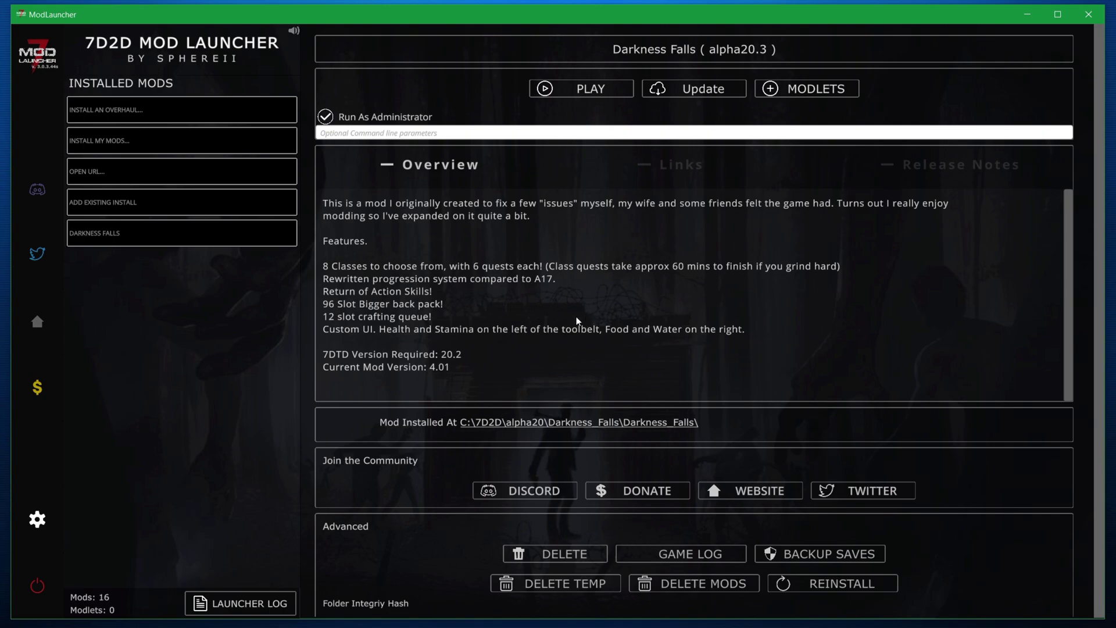
pyautogui.click(104, 241)
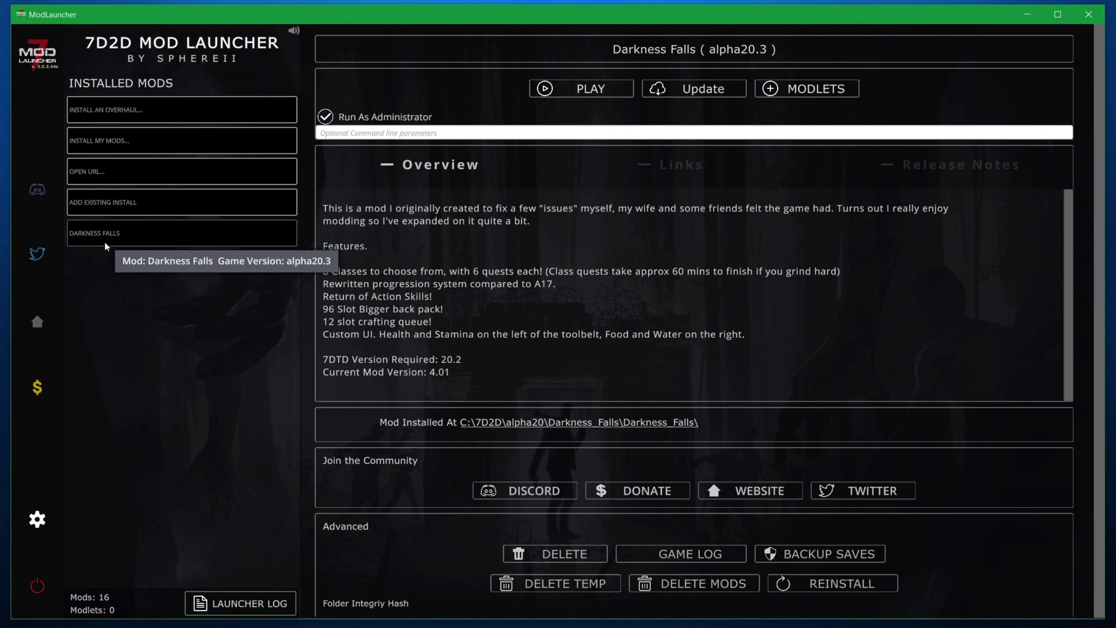